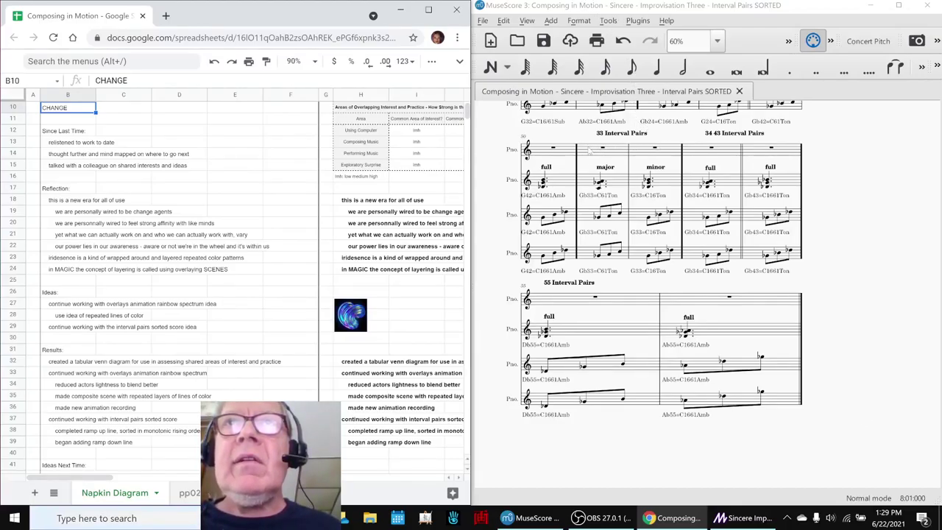
Play back the final 33 Interval Pairs measures, then jump to the score's start.
{"action": "left_click", "coordinate": [596, 152]}
{"action": "key", "text": "Escape"}
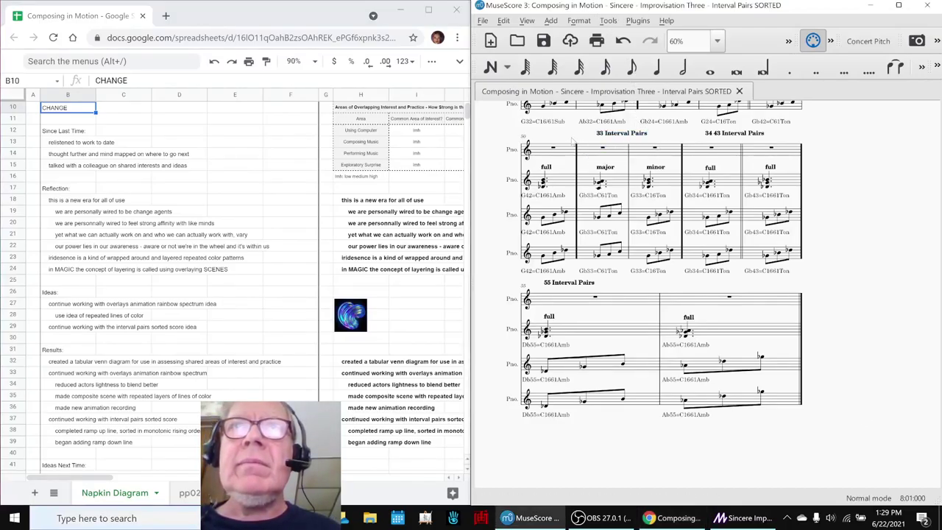
{"action": "key", "text": "space"}
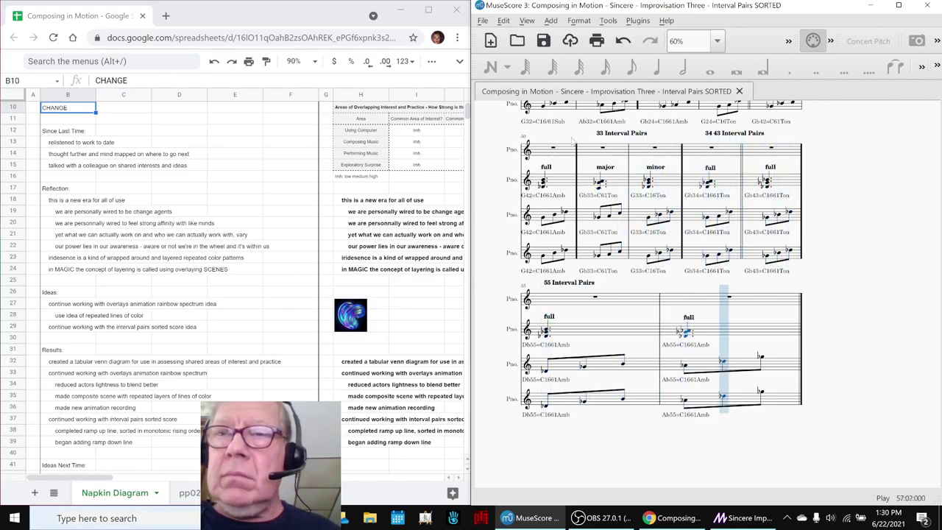
{"action": "key", "text": "space"}
{"action": "key", "text": "ctrl+Home"}
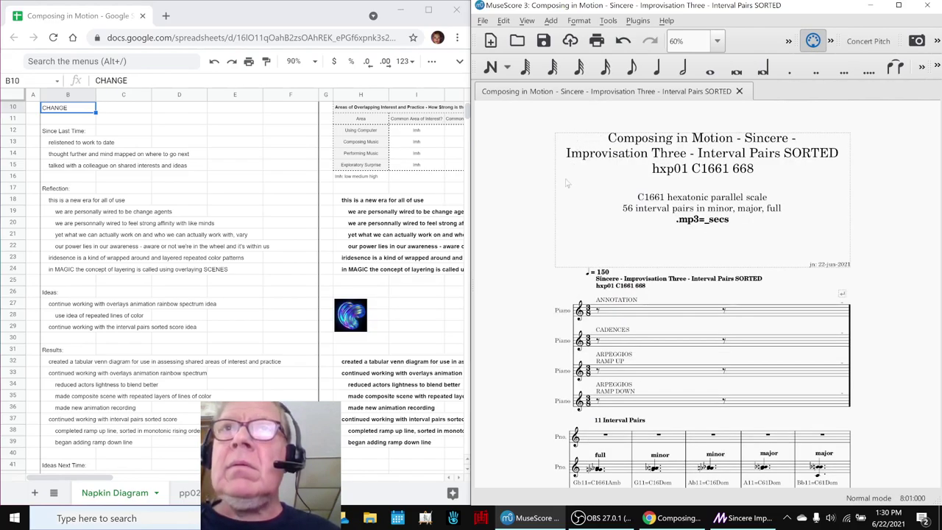
Look over the streaming software's stream information, then close it again.
{"action": "left_click", "coordinate": [605, 435]}
{"action": "left_click", "coordinate": [557, 439]}
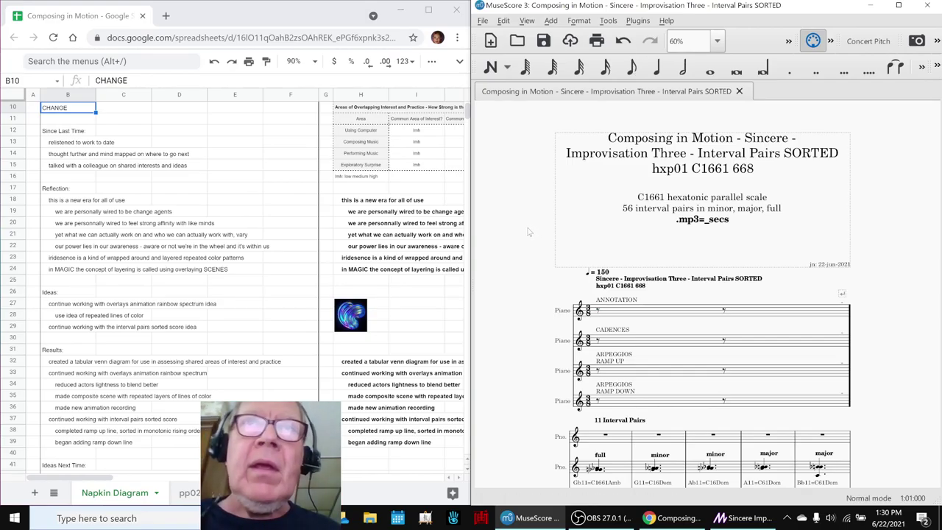
{"action": "left_click", "coordinate": [579, 519]}
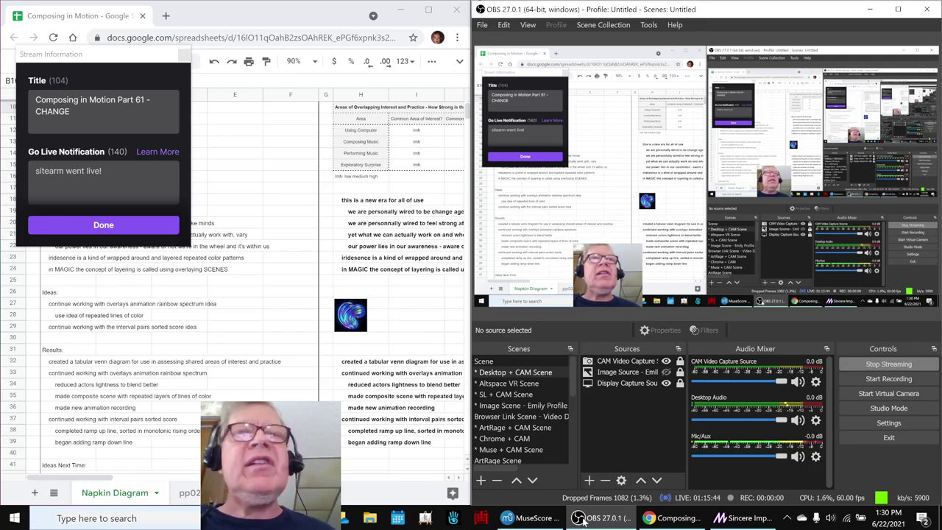
{"action": "left_click", "coordinate": [579, 519]}
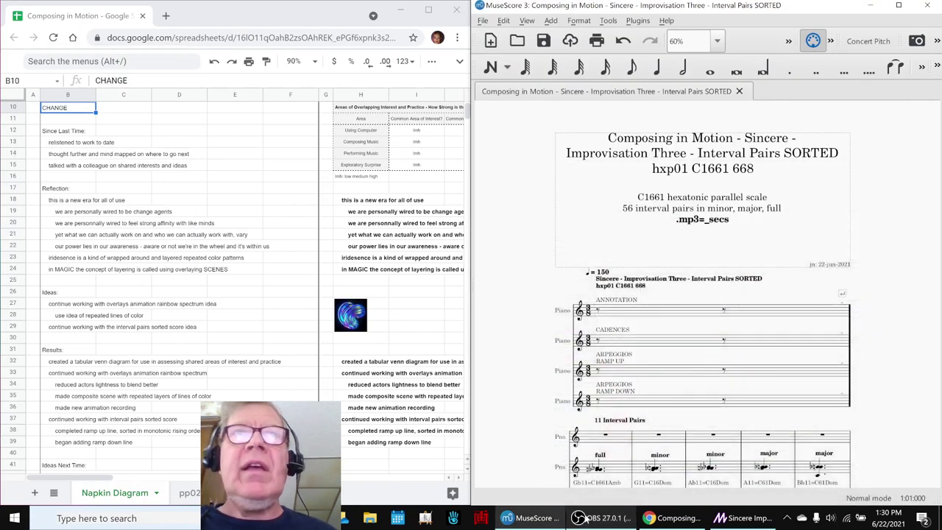
{"action": "left_click", "coordinate": [343, 199]}
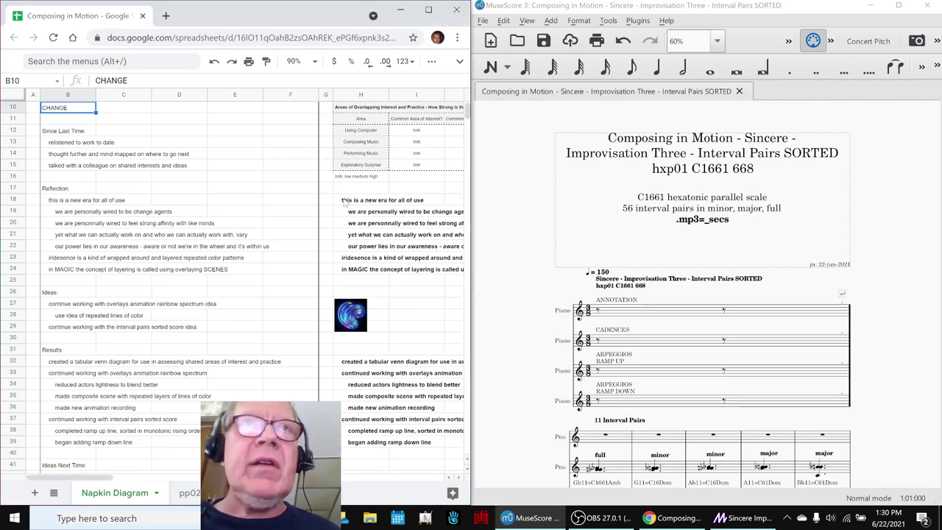
Move through the sheet to cell H23 with the iridescence note.
{"action": "key", "text": "Right"}
{"action": "key", "text": "Right"}
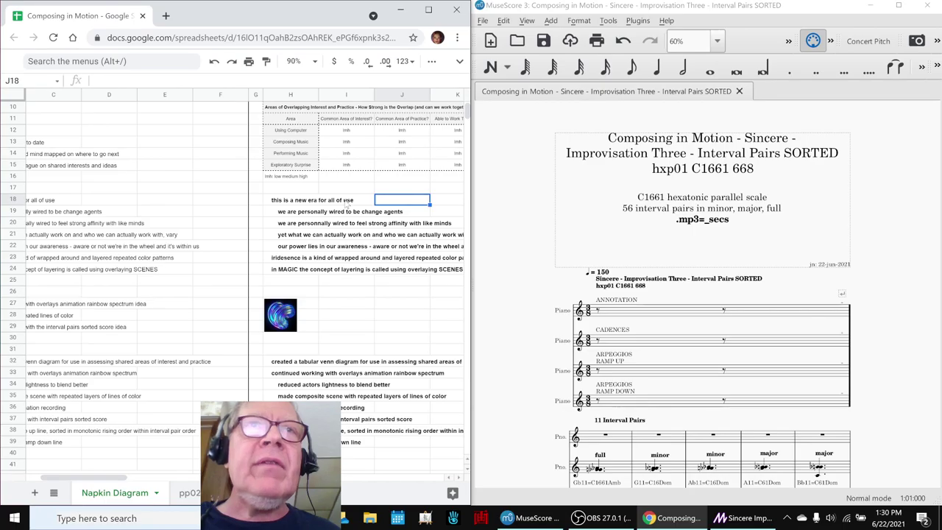
{"action": "key", "text": "Down"}
{"action": "key", "text": "Down"}
{"action": "key", "text": "Down"}
{"action": "key", "text": "Down"}
{"action": "key", "text": "Down"}
{"action": "key", "text": "Left"}
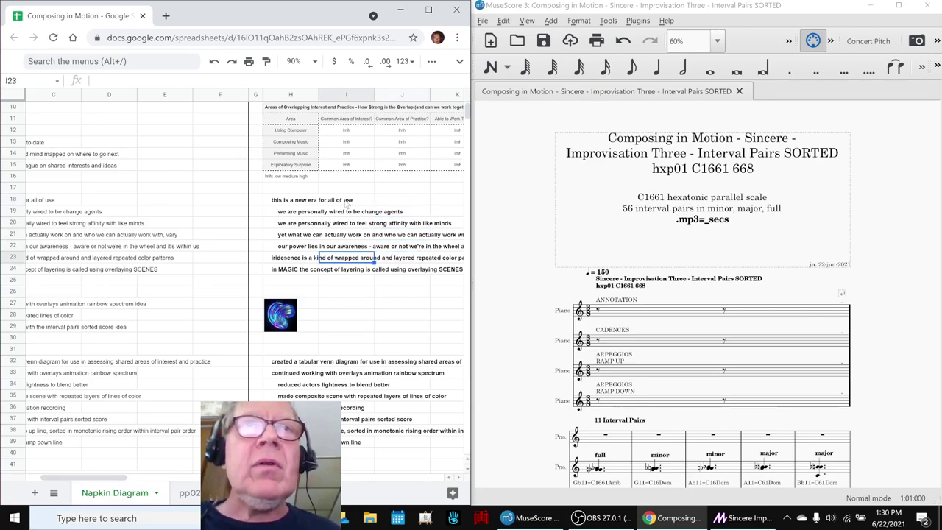
{"action": "key", "text": "Left"}
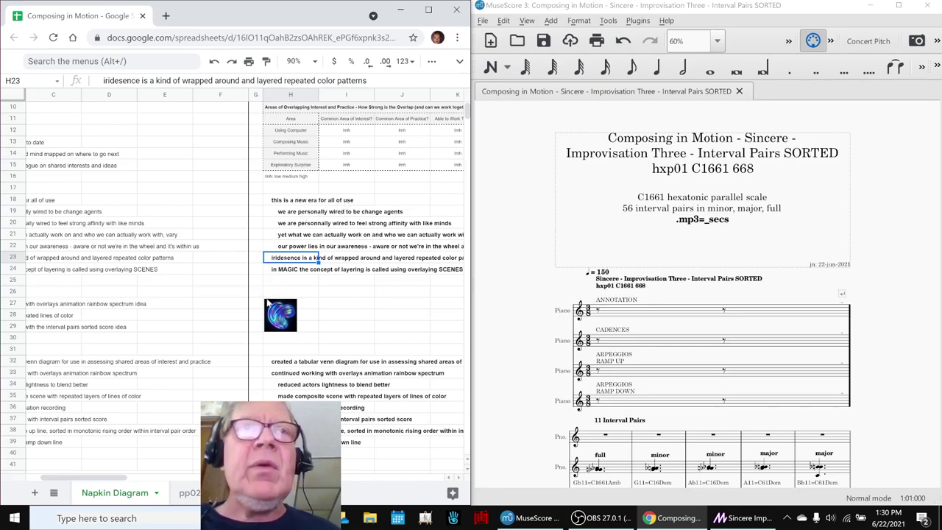
Enlarge the spectrum image across columns C–H, then undo it back to a thumbnail.
{"action": "left_click", "coordinate": [285, 305]}
{"action": "left_click_drag", "start_coordinate": [264, 301], "coordinate": [37, 180]}
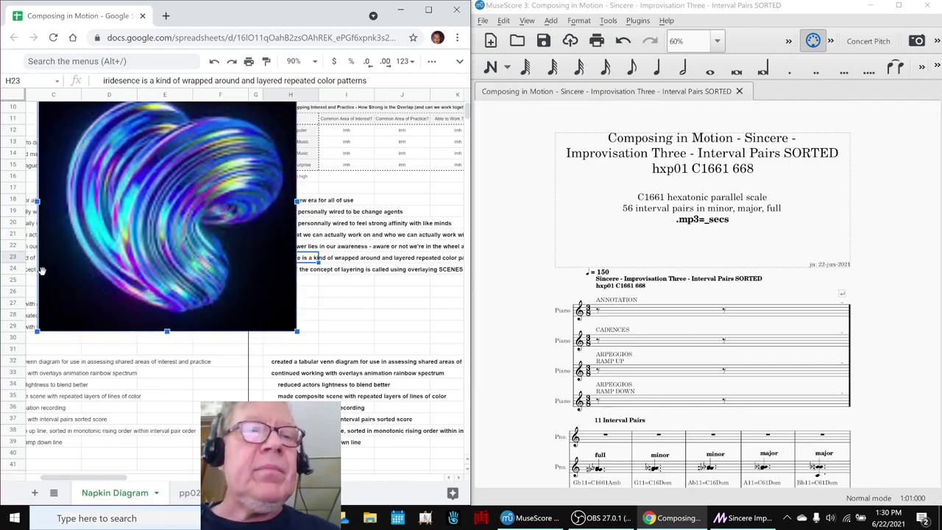
{"action": "key", "text": "ctrl+z"}
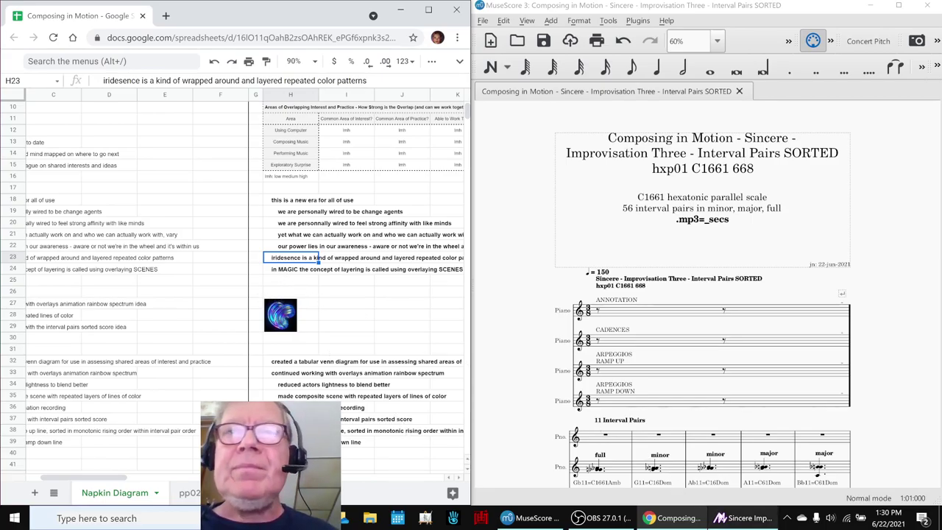
{"action": "left_click", "coordinate": [739, 518]}
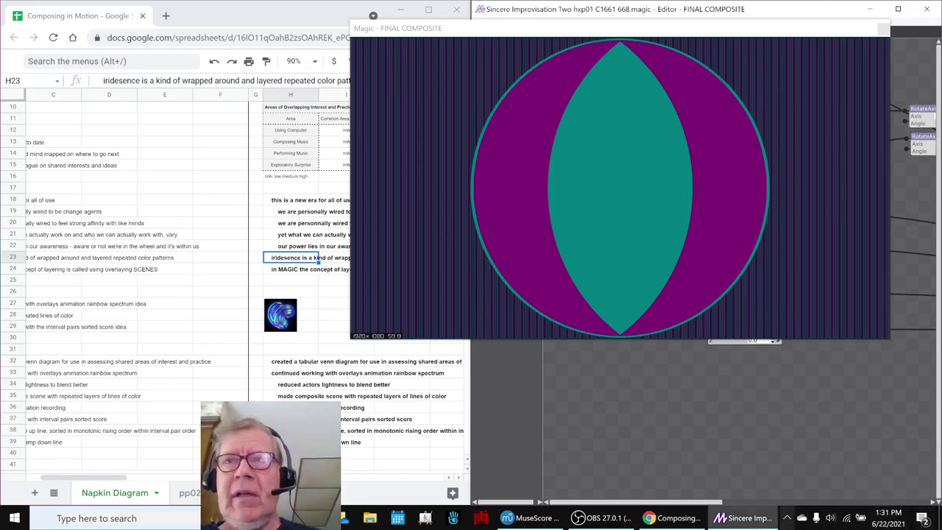
Watch the FINAL COMPOSITE circle animation play, then minimize Magic to reveal the score.
{"action": "left_click", "coordinate": [731, 527]}
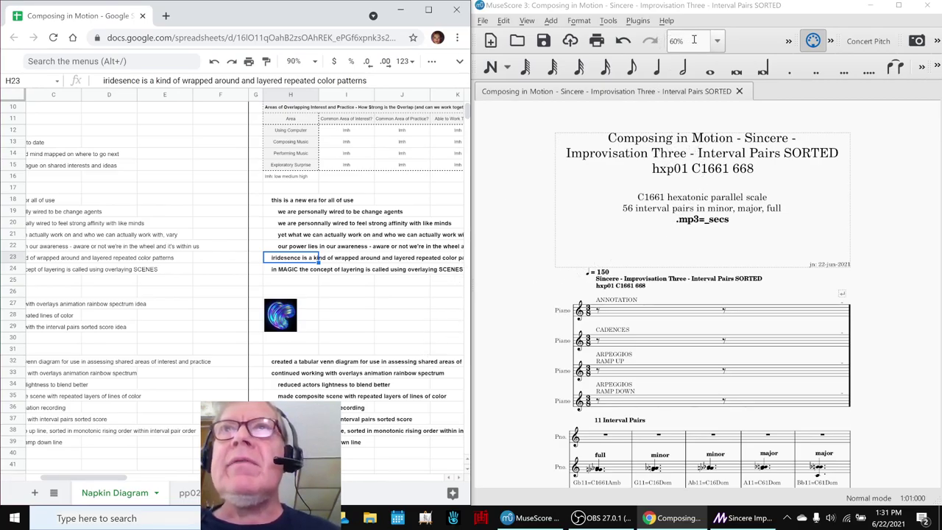
Maximize MuseScore, switch to Continuous View, and scroll back to the first ramp-up arpeggio measure.
{"action": "left_click", "coordinate": [899, 6]}
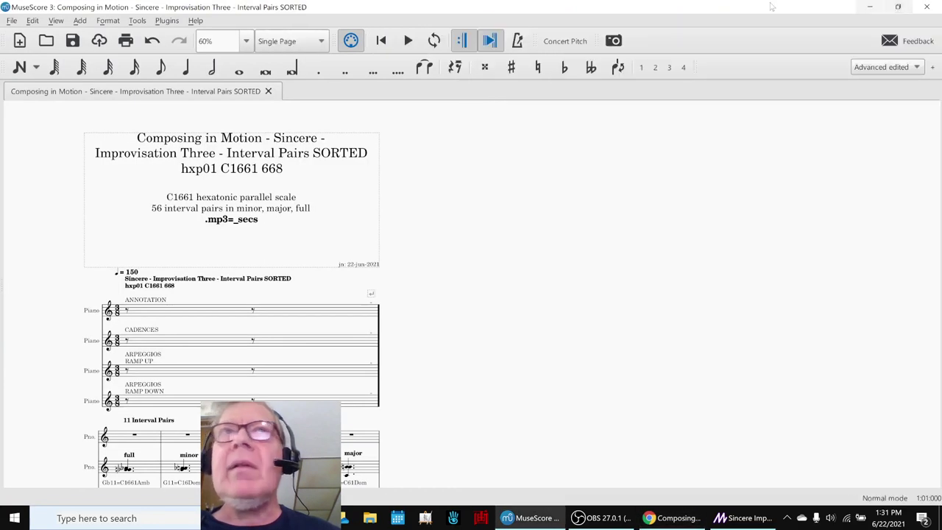
{"action": "left_click", "coordinate": [292, 41]}
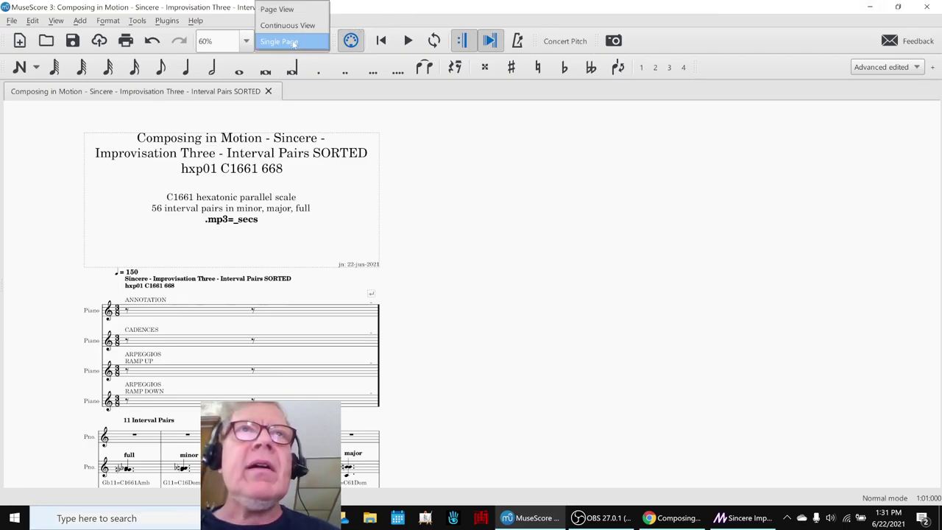
{"action": "left_click", "coordinate": [299, 29]}
{"action": "scroll", "coordinate": [191, 349], "scroll_direction": "up", "scroll_amount": 1}
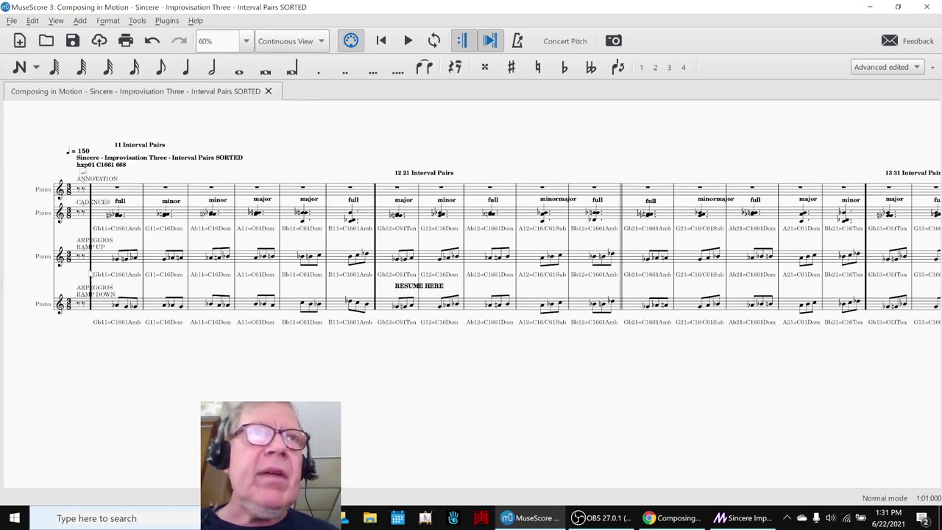
{"action": "left_click", "coordinate": [101, 257]}
{"action": "left_click", "coordinate": [117, 274]}
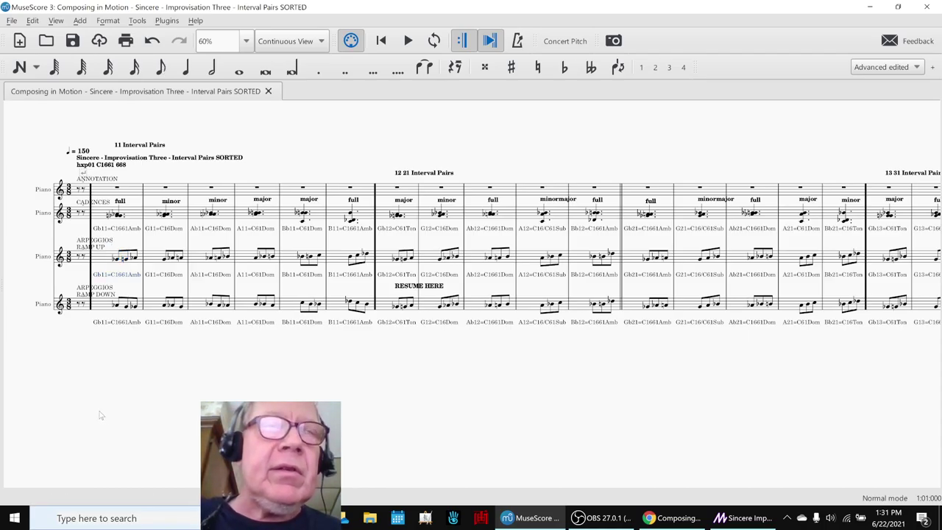
{"action": "key", "text": "Escape"}
Play the score from the first measure to the Db55 ramp-up measure, then return to the opening.
{"action": "key", "text": "F10"}
{"action": "key", "text": "F10"}
{"action": "key", "text": "space"}
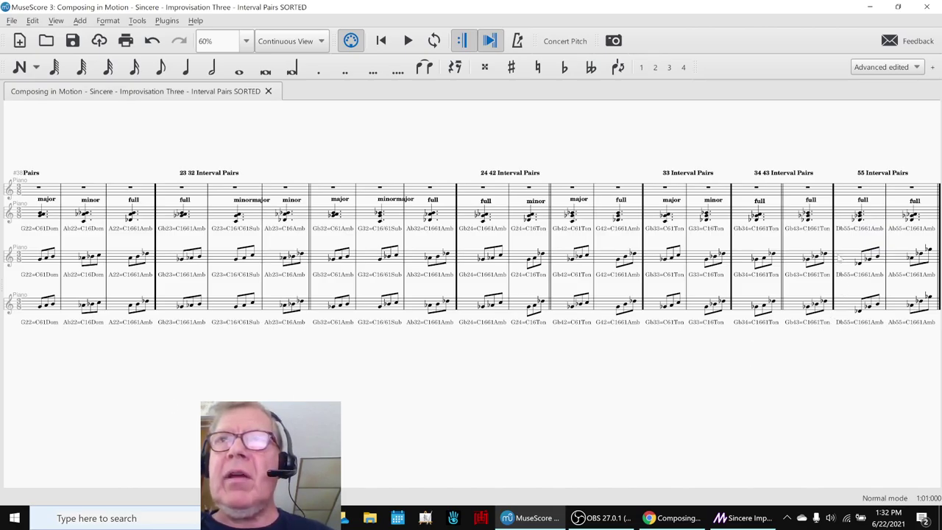
{"action": "left_click", "coordinate": [867, 256]}
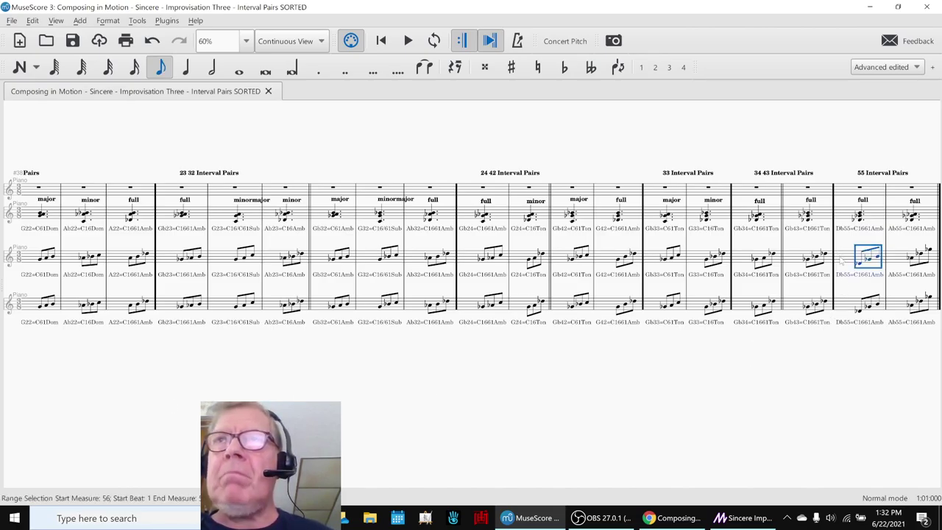
{"action": "key", "text": "Escape"}
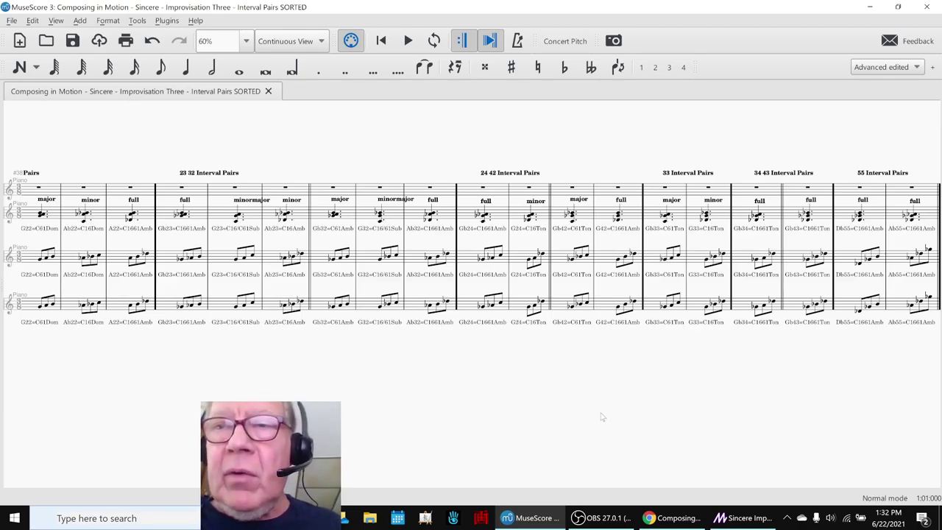
{"action": "key", "text": "ctrl+Home"}
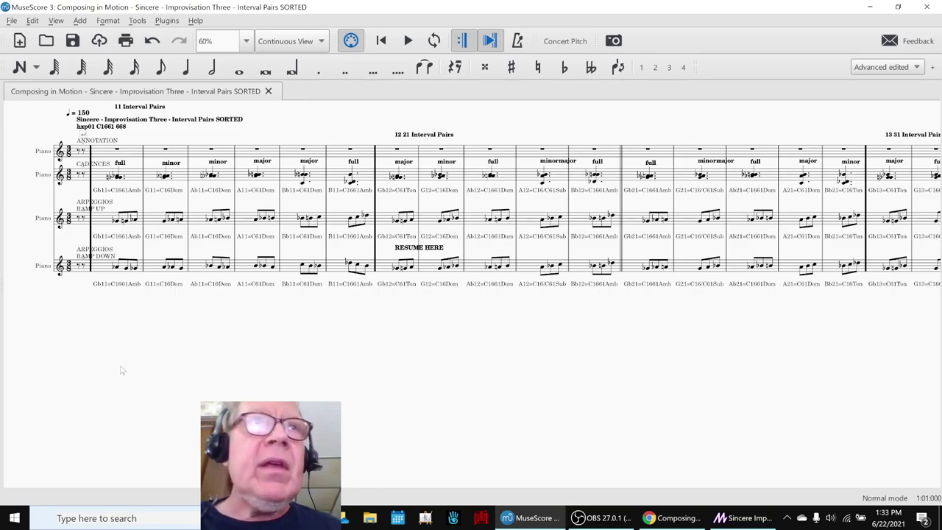
{"action": "key", "text": "F10"}
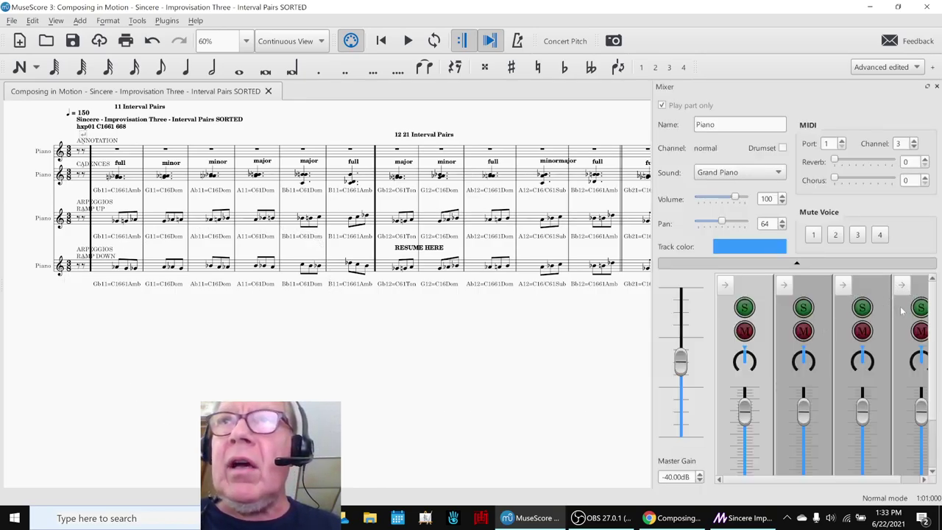
{"action": "key", "text": "F10"}
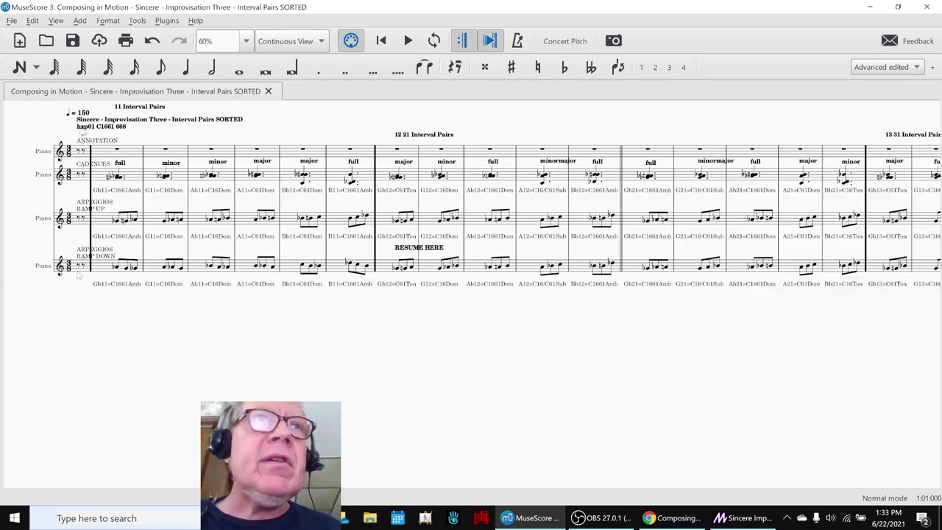
{"action": "left_click", "coordinate": [119, 224]}
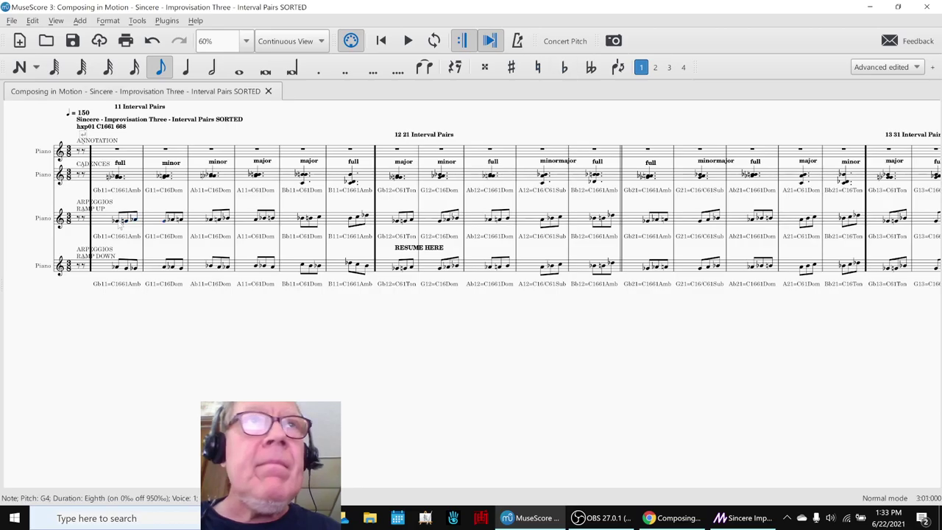
{"action": "key", "text": "Up"}
{"action": "key", "text": "Up"}
{"action": "key", "text": "Down"}
{"action": "key", "text": "Up"}
{"action": "key", "text": "Down"}
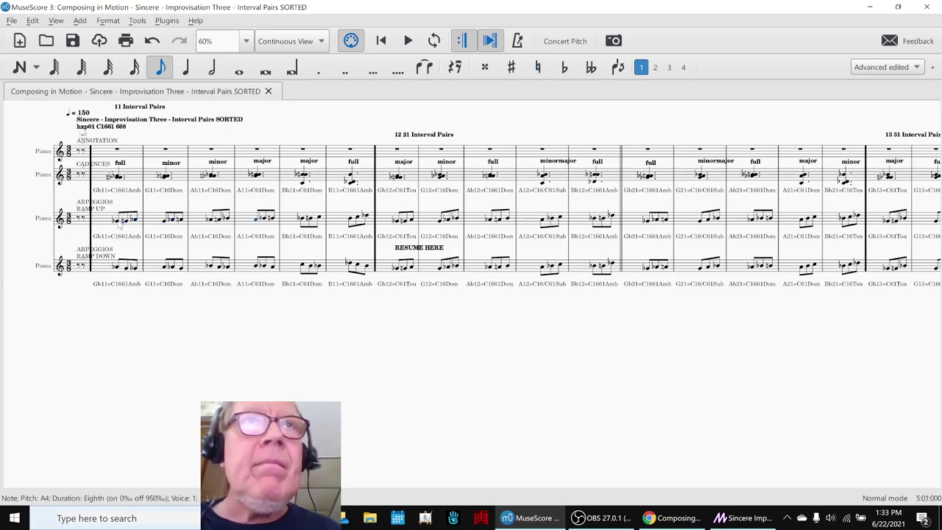
{"action": "key", "text": "Up"}
{"action": "key", "text": "Up"}
{"action": "key", "text": "Down"}
{"action": "key", "text": "Up"}
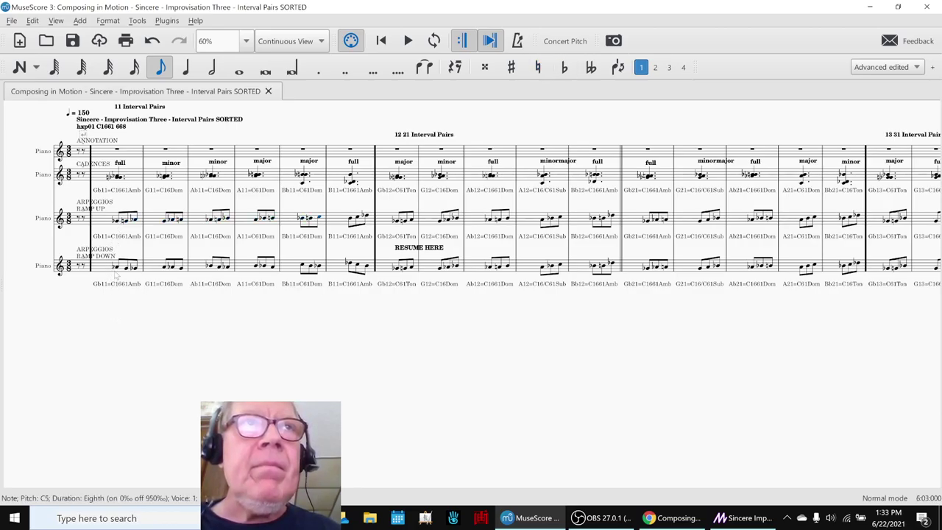
{"action": "left_click", "coordinate": [116, 269]}
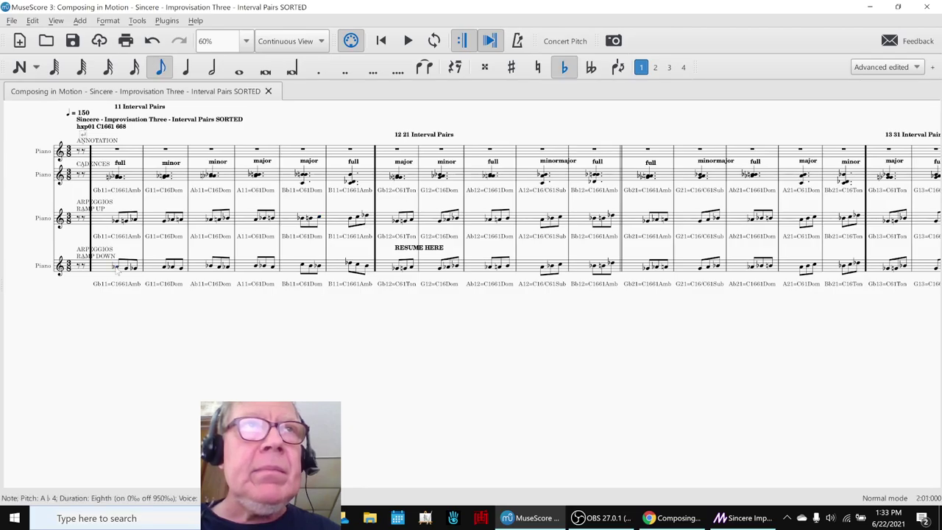
{"action": "key", "text": "Right"}
{"action": "key", "text": "Right"}
{"action": "key", "text": "Right"}
{"action": "key", "text": "Right"}
{"action": "key", "text": "Right"}
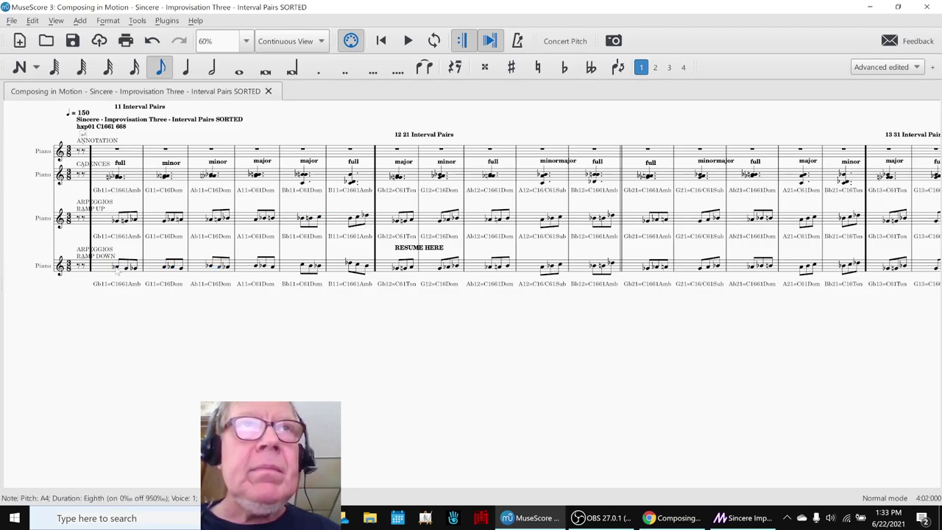
{"action": "key", "text": "Right"}
{"action": "key", "text": "Right"}
{"action": "key", "text": "Right"}
{"action": "key", "text": "Right"}
{"action": "key", "text": "Right"}
{"action": "key", "text": "Right"}
{"action": "key", "text": "Right"}
{"action": "key", "text": "Right"}
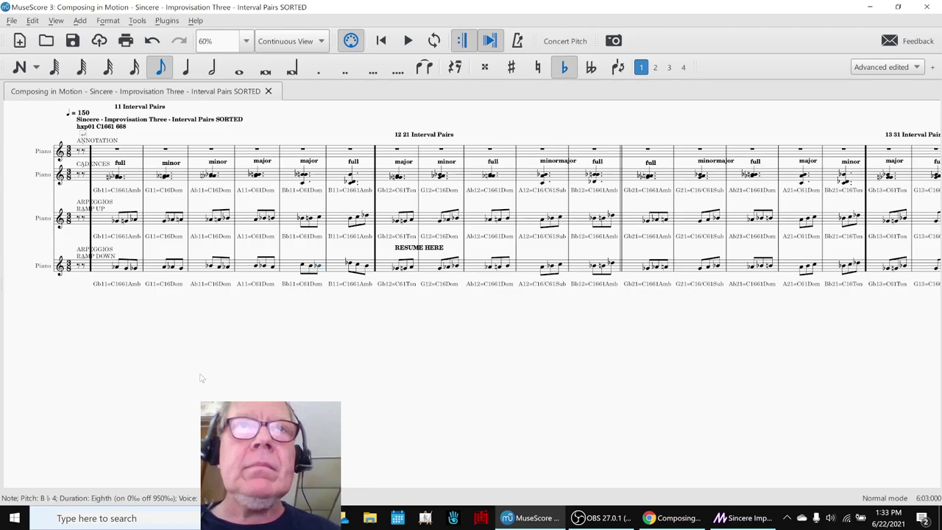
{"action": "key", "text": "Right"}
{"action": "key", "text": "Right"}
{"action": "key", "text": "Right"}
{"action": "key", "text": "Escape"}
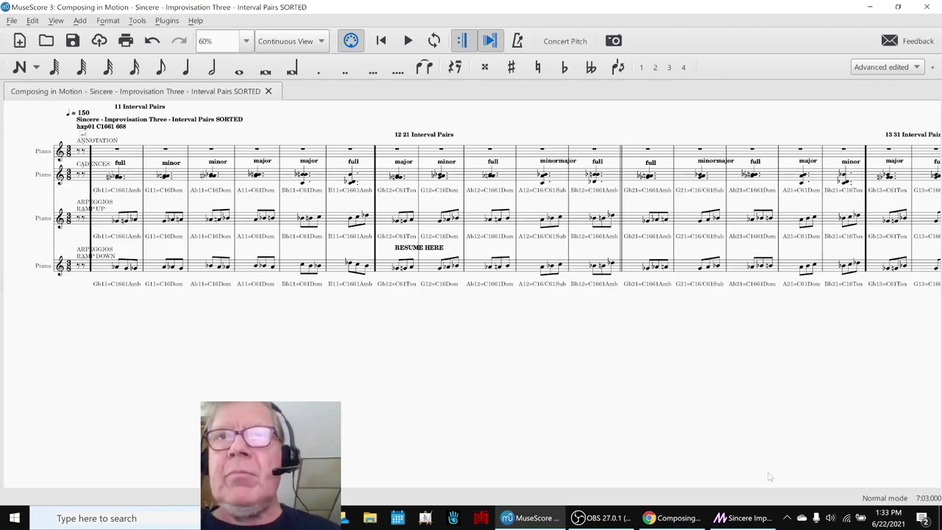
Read down the Napkin Diagram log from the composite-scene results note past the acknowledgements.
{"action": "left_click", "coordinate": [671, 520]}
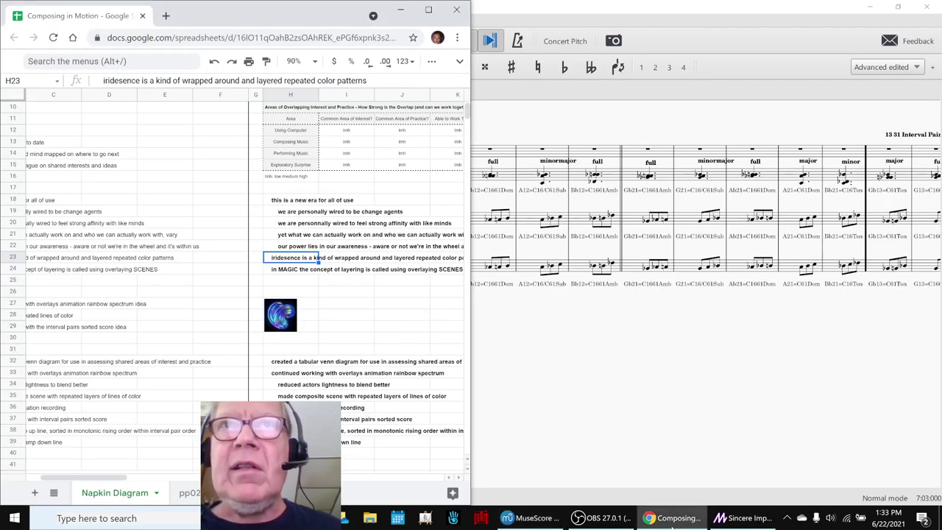
{"action": "left_click", "coordinate": [151, 397]}
{"action": "key", "text": "Left"}
{"action": "key", "text": "Left"}
{"action": "key", "text": "Left"}
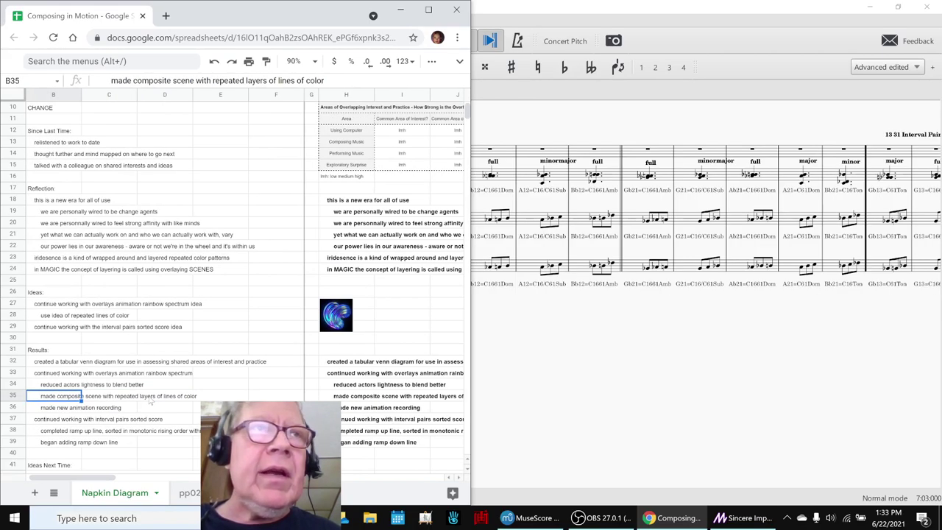
{"action": "key", "text": "Down"}
{"action": "key", "text": "Down"}
{"action": "key", "text": "Down"}
{"action": "key", "text": "Down"}
{"action": "key", "text": "Down"}
{"action": "key", "text": "Down"}
{"action": "key", "text": "Down"}
{"action": "key", "text": "Up"}
{"action": "key", "text": "Up"}
{"action": "key", "text": "Up"}
{"action": "key", "text": "Up"}
{"action": "key", "text": "Up"}
{"action": "key", "text": "Up"}
{"action": "key", "text": "Up"}
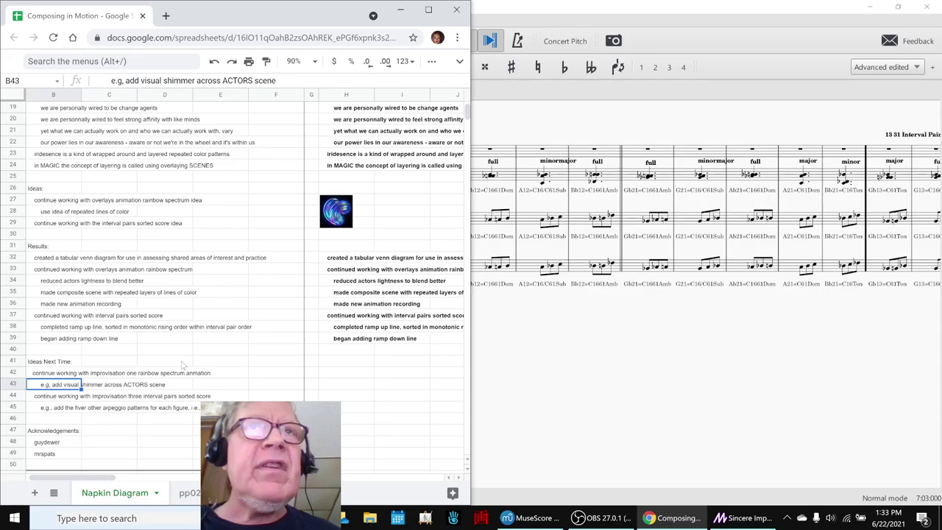
{"action": "key", "text": "Down"}
{"action": "key", "text": "Down"}
{"action": "key", "text": "Down"}
{"action": "key", "text": "Down"}
{"action": "key", "text": "Down"}
{"action": "key", "text": "Down"}
{"action": "key", "text": "Down"}
{"action": "key", "text": "Down"}
{"action": "key", "text": "Down"}
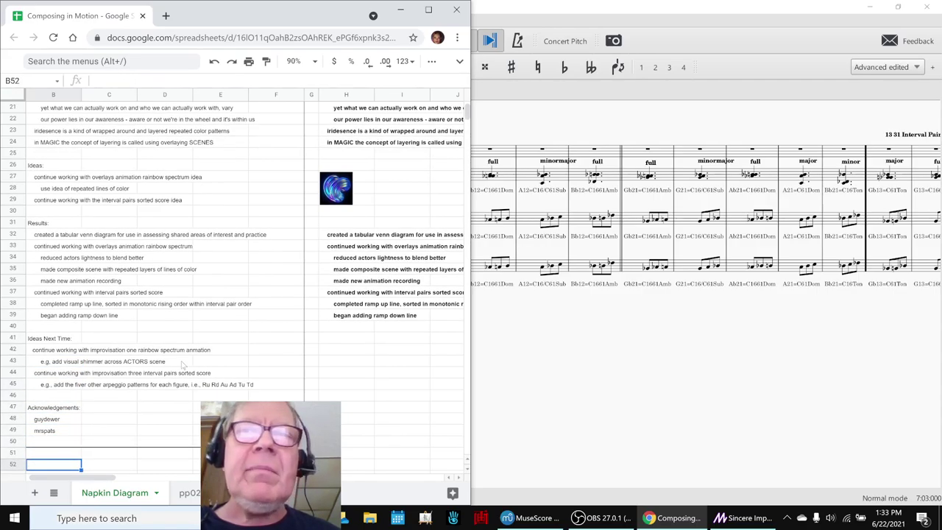
{"action": "key", "text": "Down"}
{"action": "key", "text": "Down"}
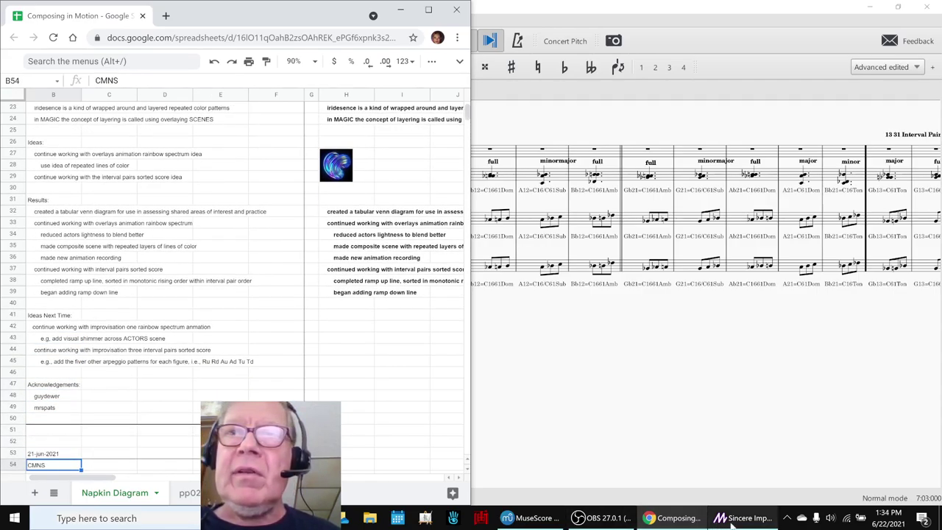
{"action": "left_click", "coordinate": [731, 523]}
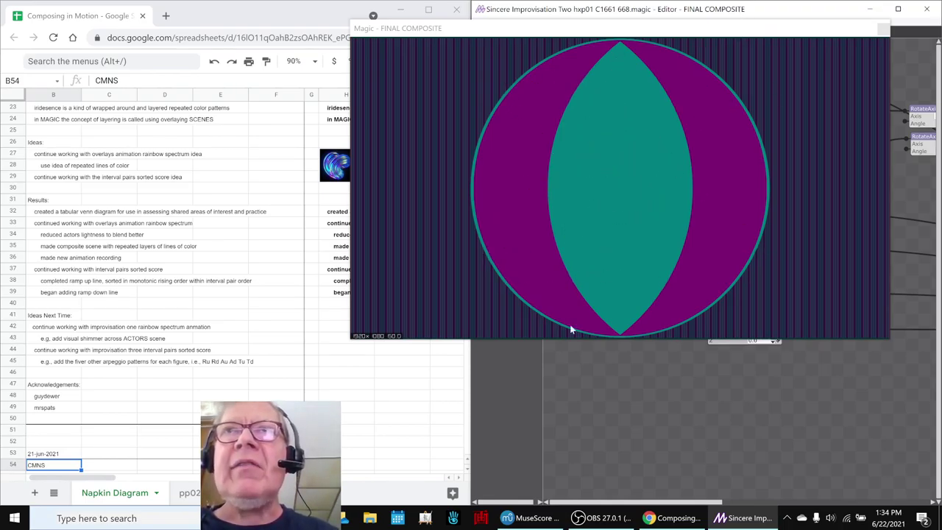
{"action": "left_click", "coordinate": [743, 519]}
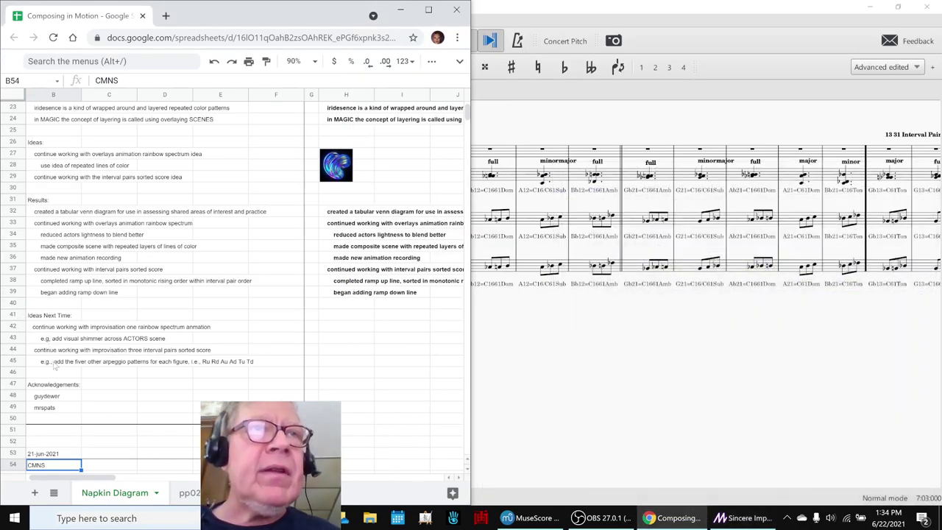
Select the second acknowledgement entry and the Acknowledgements heading, then bring up OBS.
{"action": "left_click", "coordinate": [43, 411]}
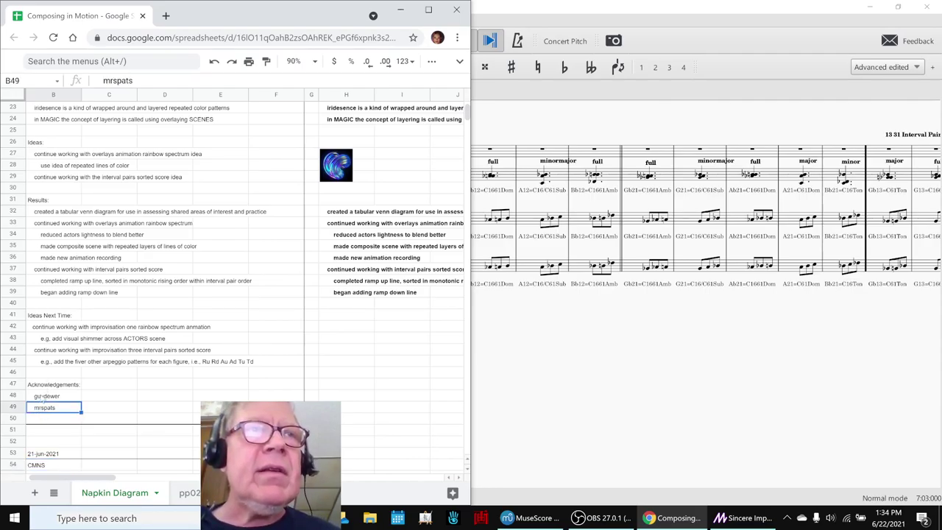
{"action": "left_click", "coordinate": [50, 387]}
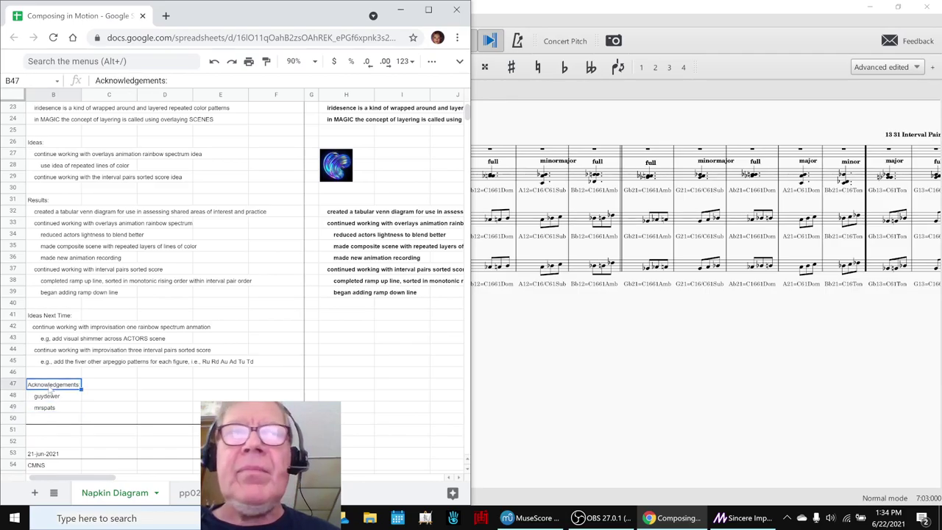
{"action": "left_click", "coordinate": [596, 519]}
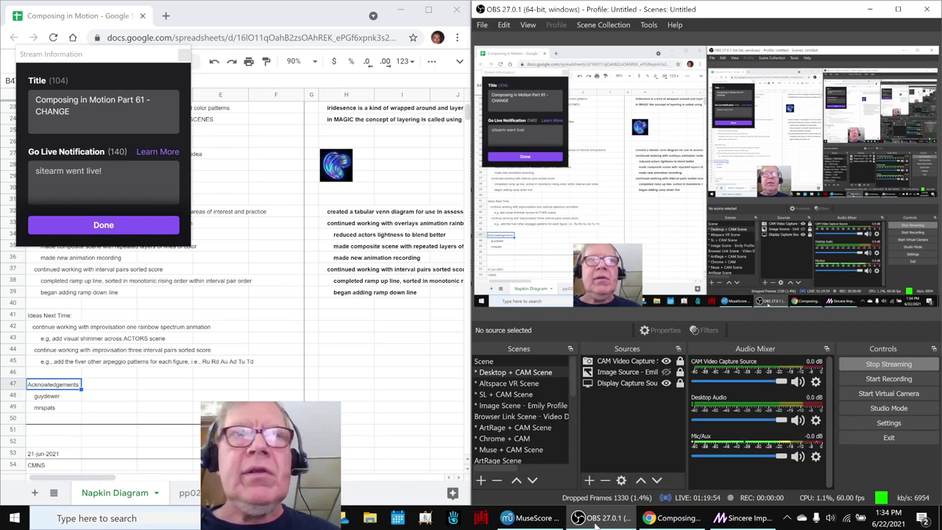